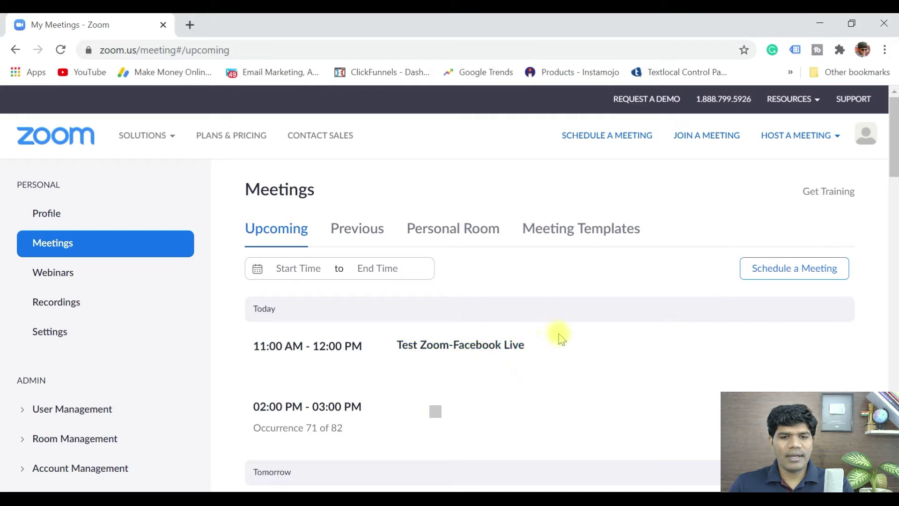
In account Settings, search for 'live' and switch on 'Allow live streaming meetings'
{"action": "mouse_move", "coordinate": [568, 352]}
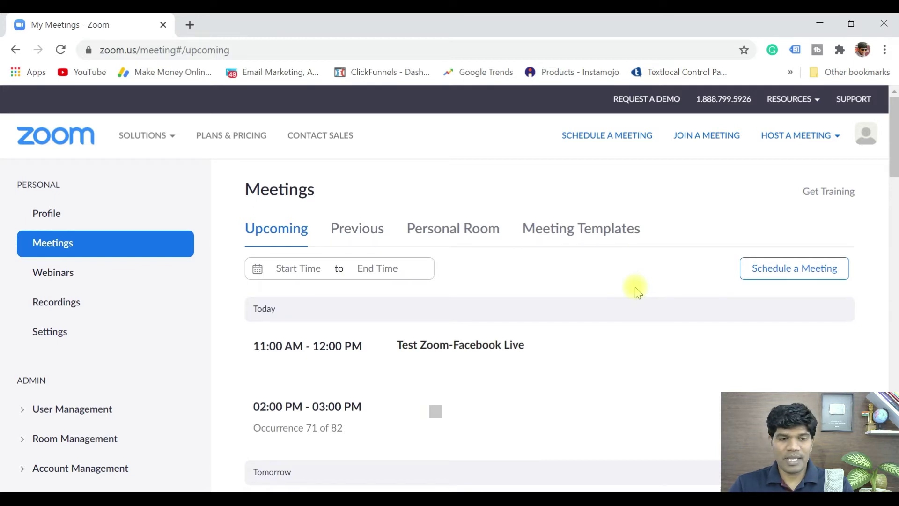
{"action": "left_click", "coordinate": [48, 335]}
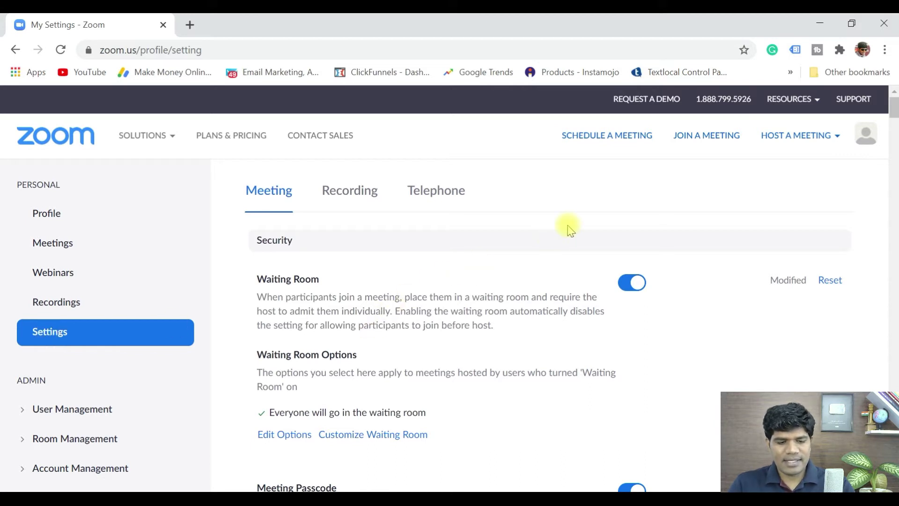
{"action": "key", "text": "ctrl+f"}
{"action": "type", "text": "live"}
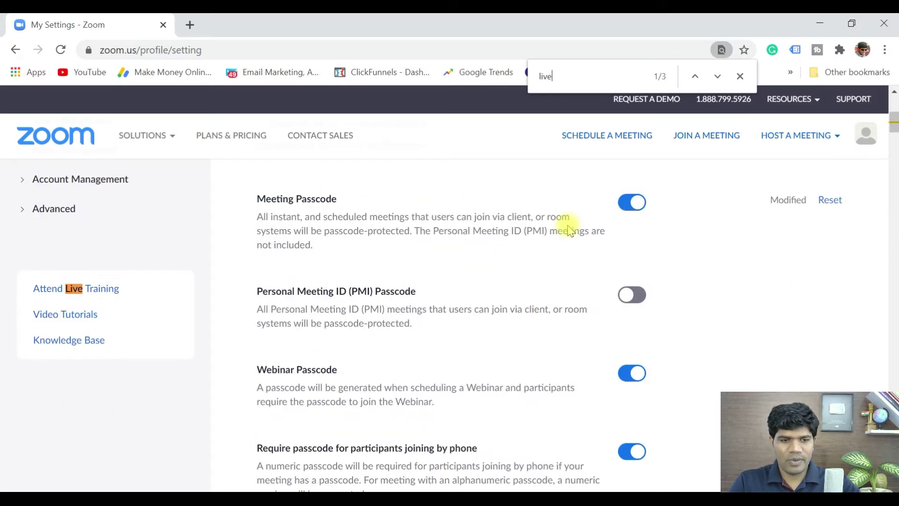
{"action": "key", "text": "Return"}
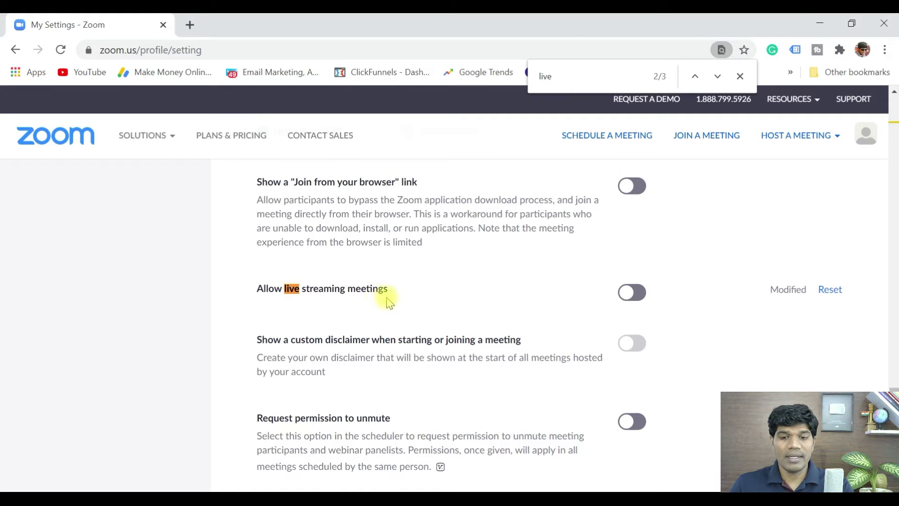
{"action": "left_click", "coordinate": [641, 295]}
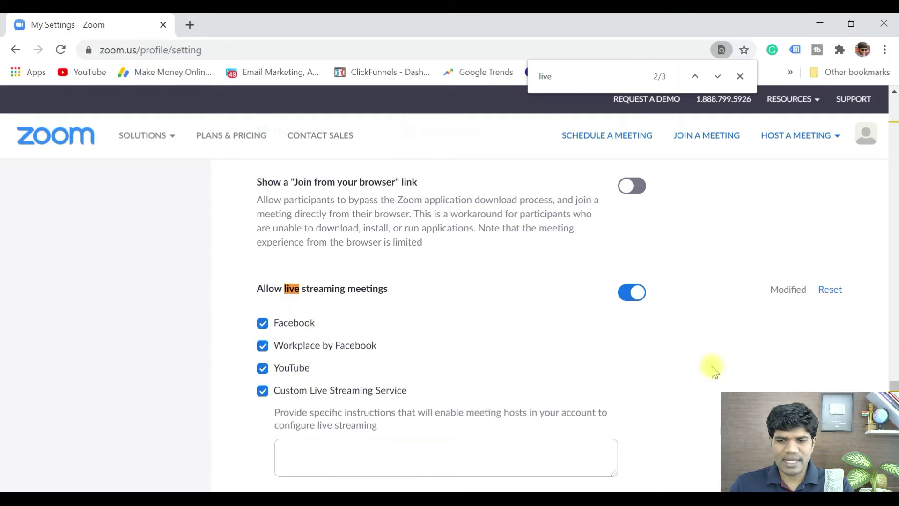
Start the Test Zoom-Facebook Live meeting from Meetings in the Zoom app and maximize its window
{"action": "left_click_drag", "start_coordinate": [892, 385], "coordinate": [891, 101]}
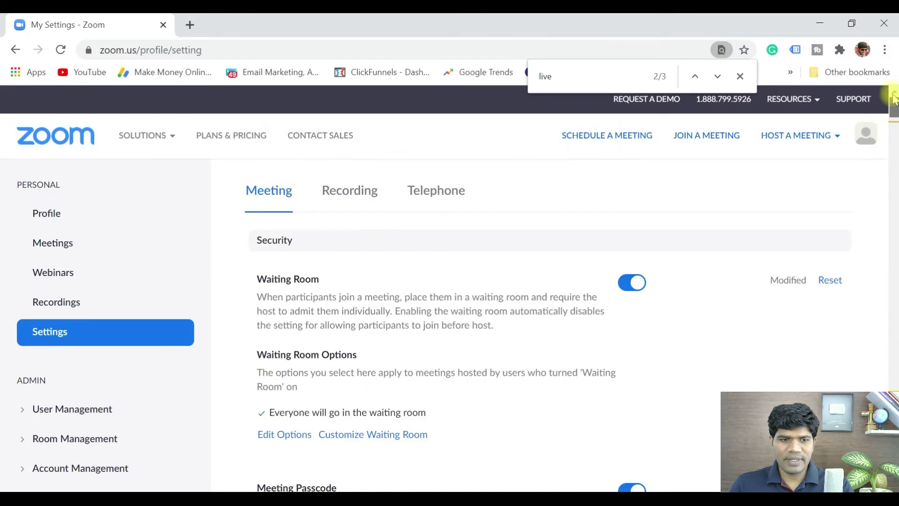
{"action": "left_click", "coordinate": [54, 243]}
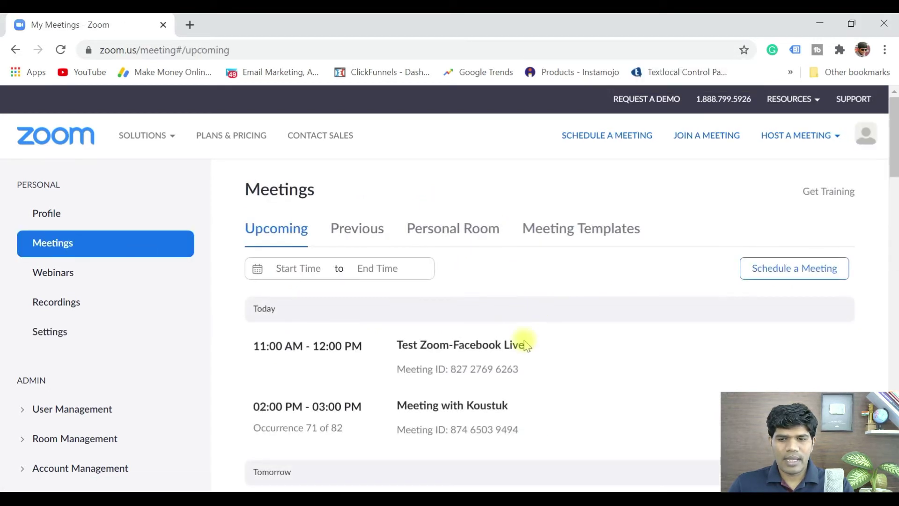
{"action": "mouse_move", "coordinate": [669, 352]}
{"action": "left_click", "coordinate": [682, 355]}
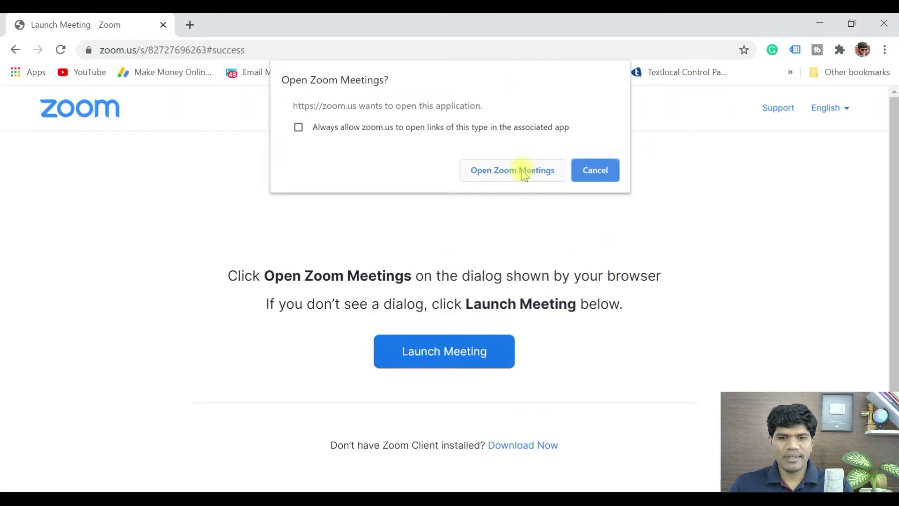
{"action": "left_click", "coordinate": [524, 173]}
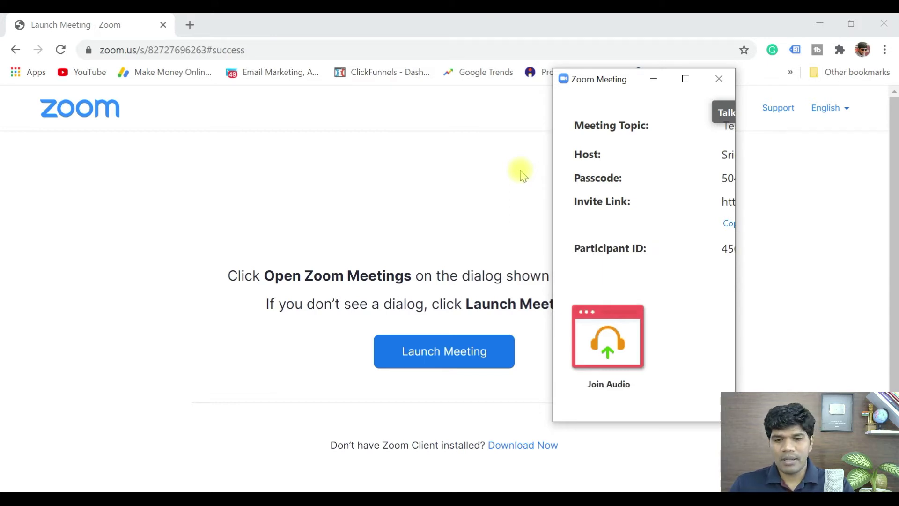
{"action": "left_click", "coordinate": [685, 79]}
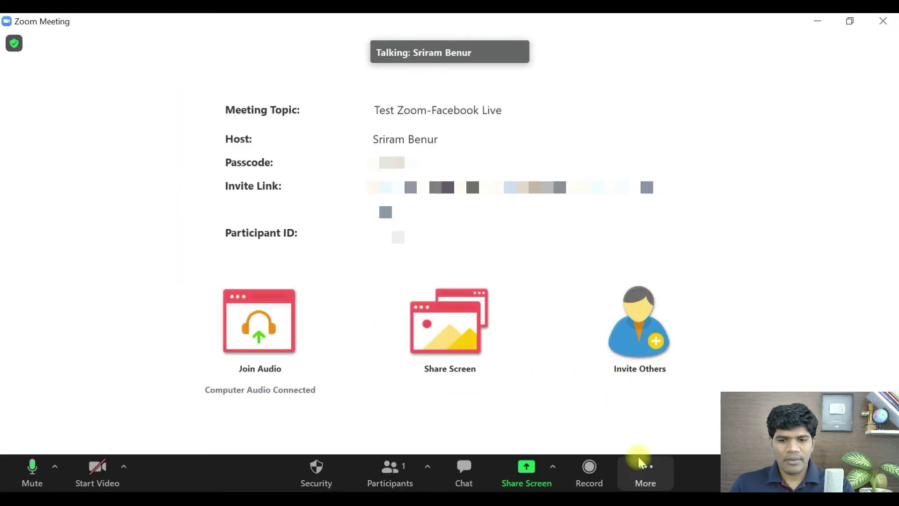
Choose Live on Facebook from the meeting's More menu to open Facebook's Go Live setup
{"action": "left_click", "coordinate": [645, 470]}
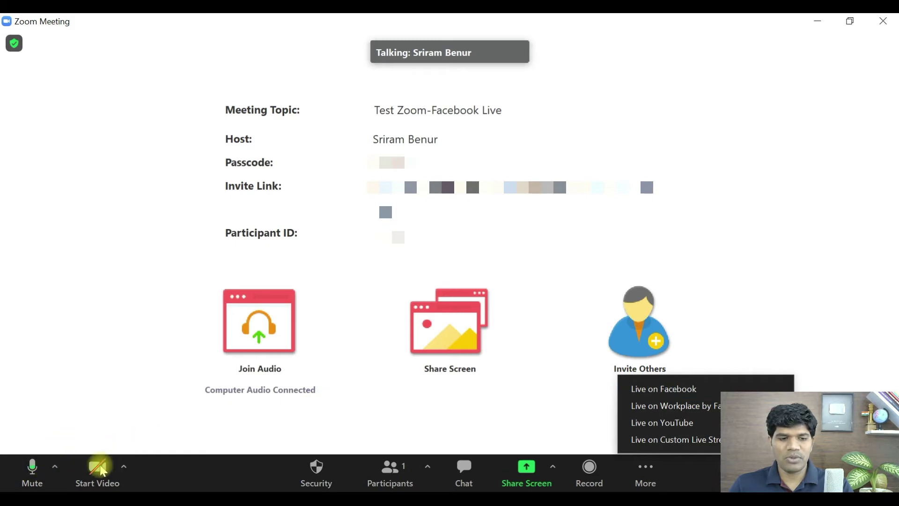
{"action": "left_click", "coordinate": [94, 478]}
{"action": "left_click", "coordinate": [93, 478]}
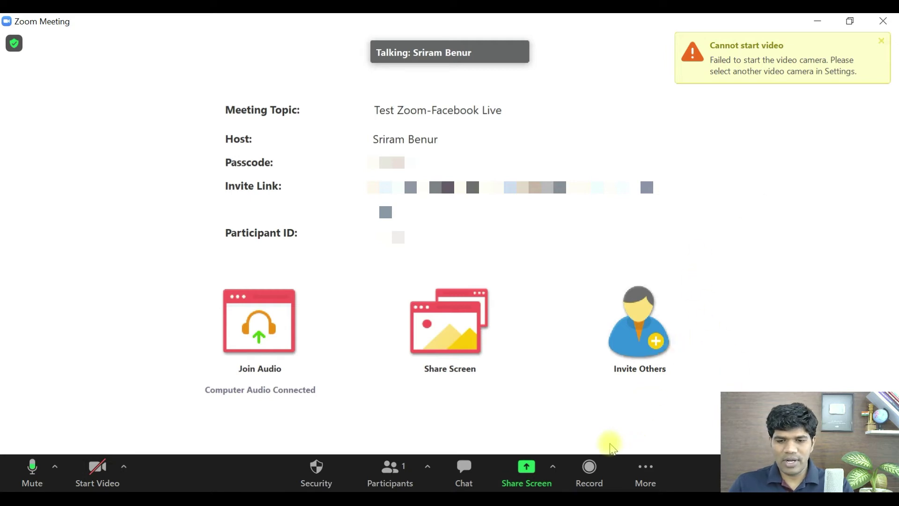
{"action": "left_click", "coordinate": [648, 470]}
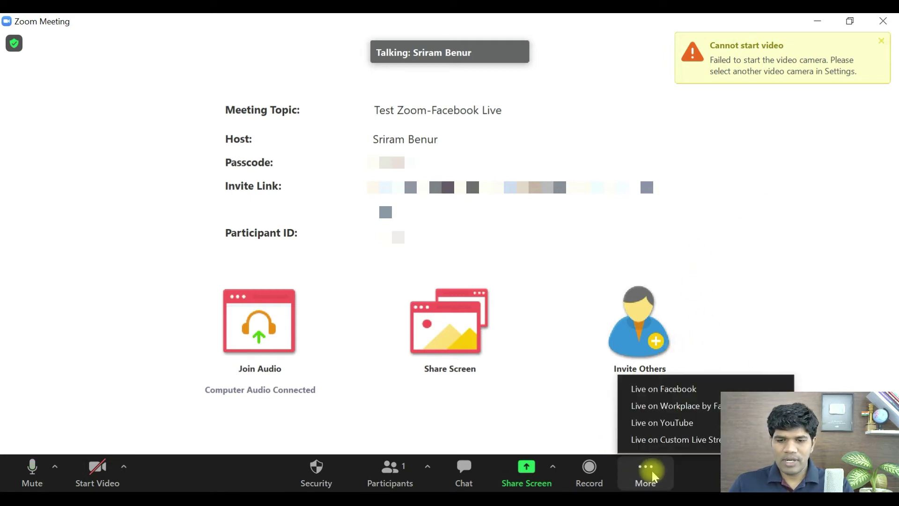
{"action": "left_click", "coordinate": [681, 395]}
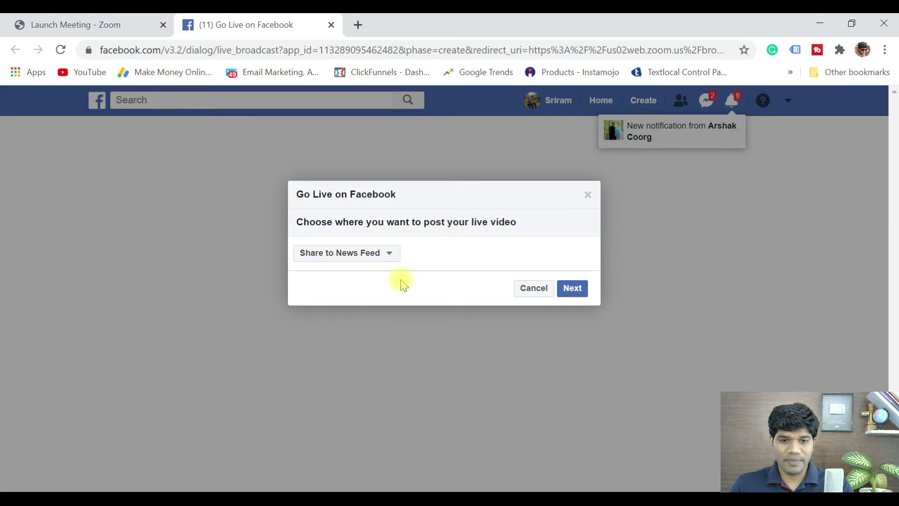
Set the live video to share on the managed ReceiveAnswer Page and continue with Next
{"action": "left_click", "coordinate": [388, 255]}
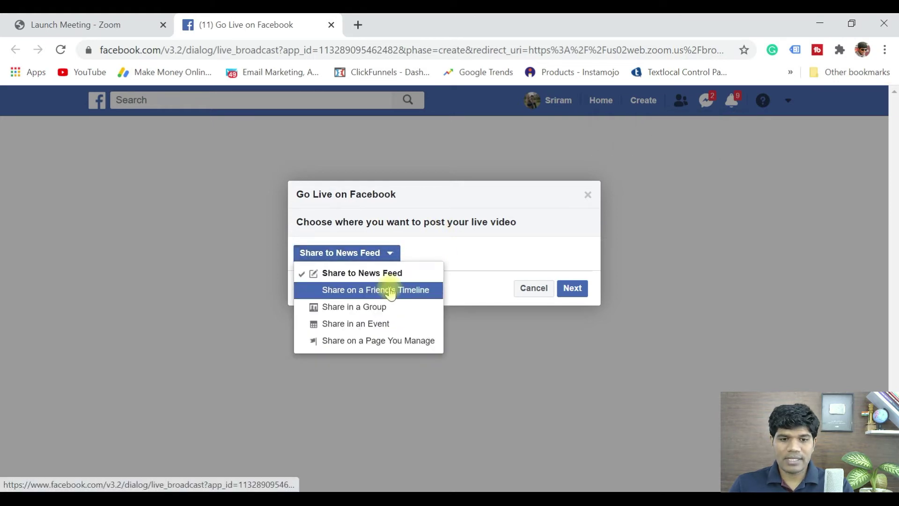
{"action": "left_click", "coordinate": [388, 341]}
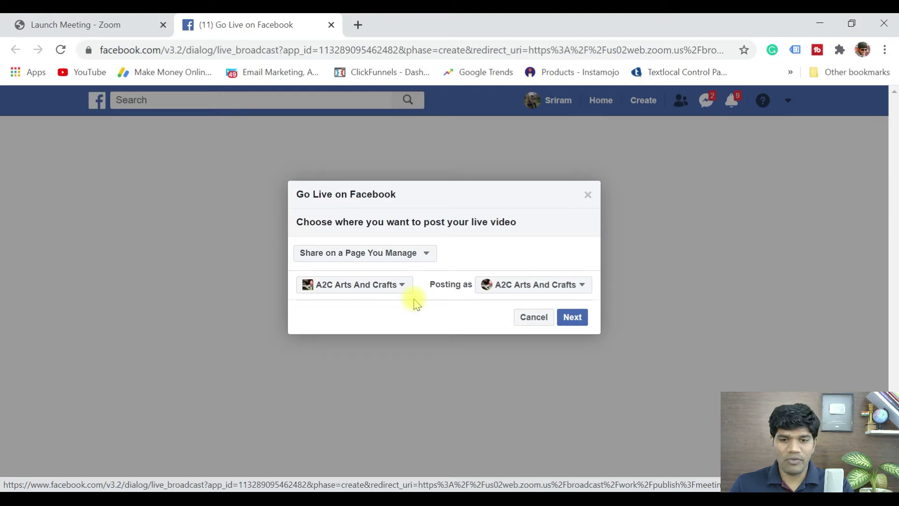
{"action": "left_click", "coordinate": [400, 287]}
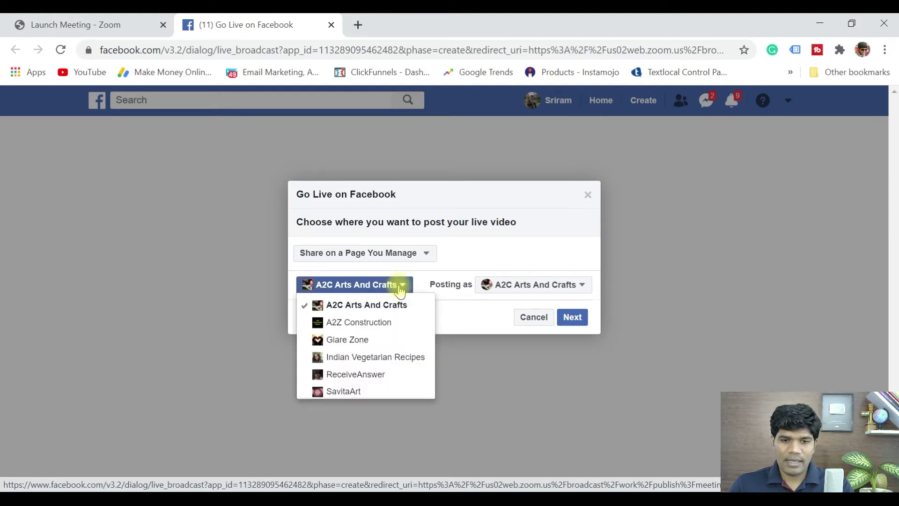
{"action": "left_click", "coordinate": [377, 380]}
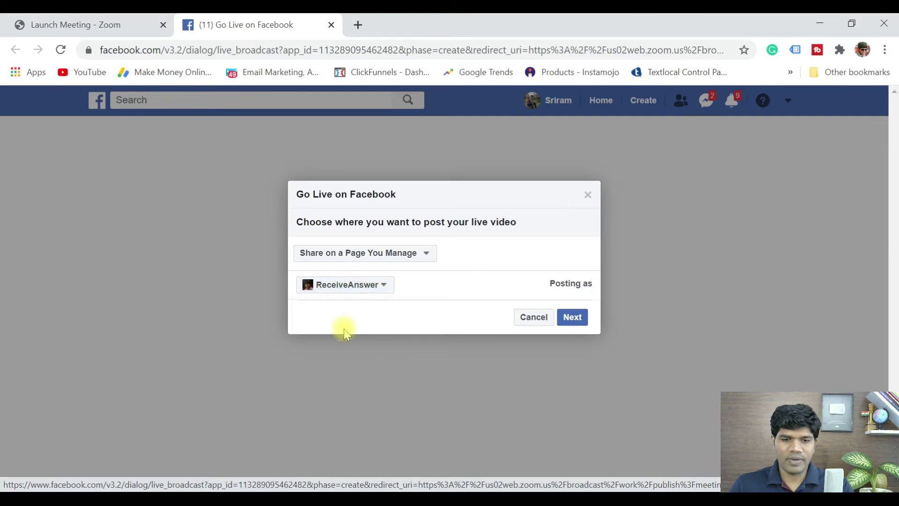
{"action": "left_click", "coordinate": [577, 323]}
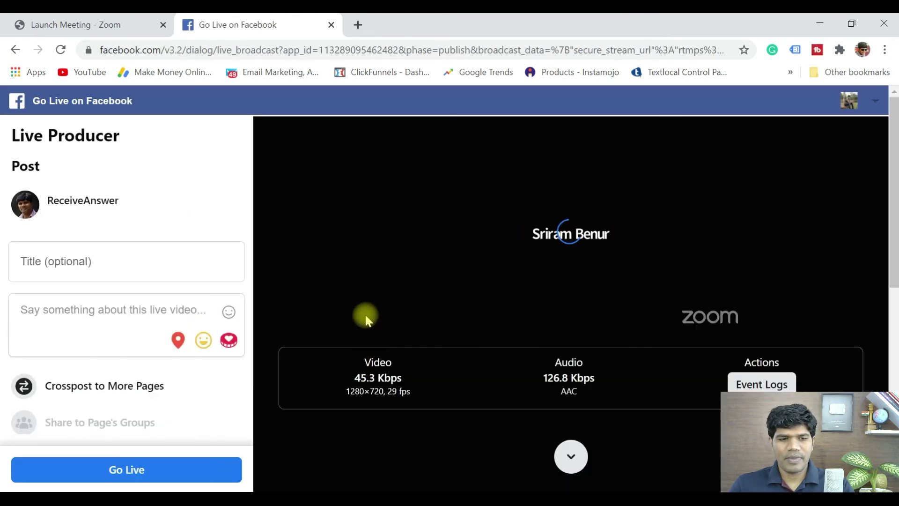
Title the live video 'Test Facebook live from Zoom', paste the title as its description, then return to Zoom
{"action": "left_click", "coordinate": [38, 261]}
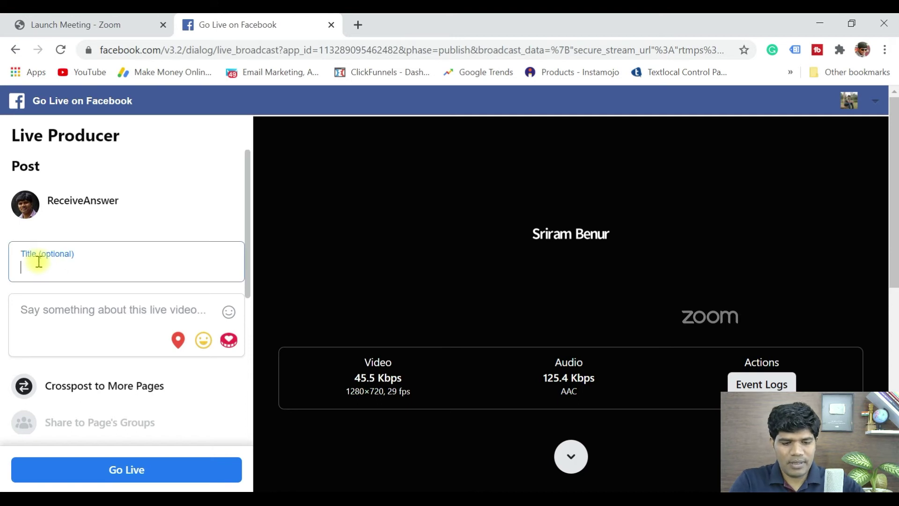
{"action": "type", "text": "Test Facebook live f"}
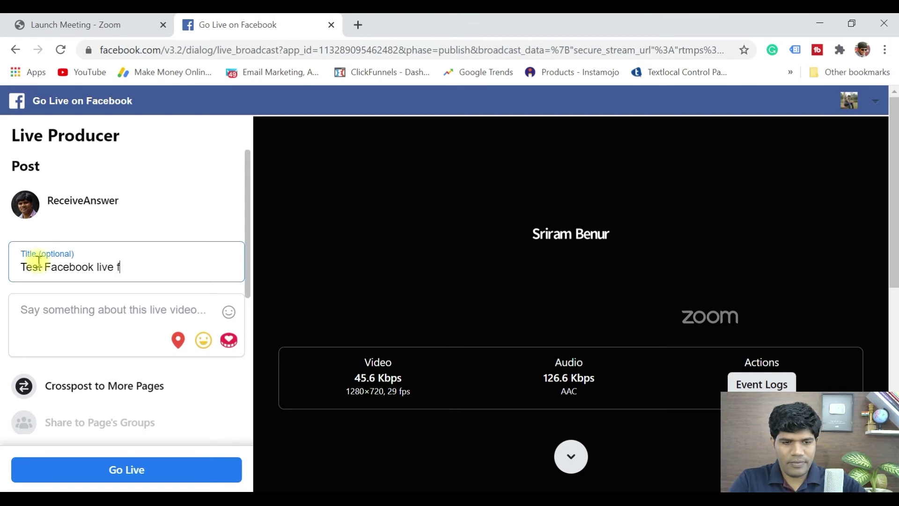
{"action": "type", "text": "rom Zoom"}
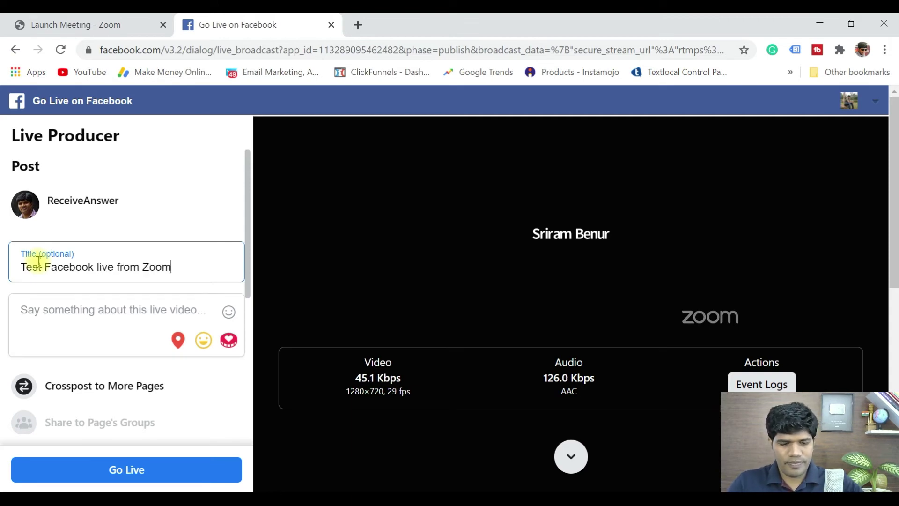
{"action": "key", "text": "ctrl+a"}
{"action": "key", "text": "ctrl+c"}
{"action": "left_click", "coordinate": [45, 318]}
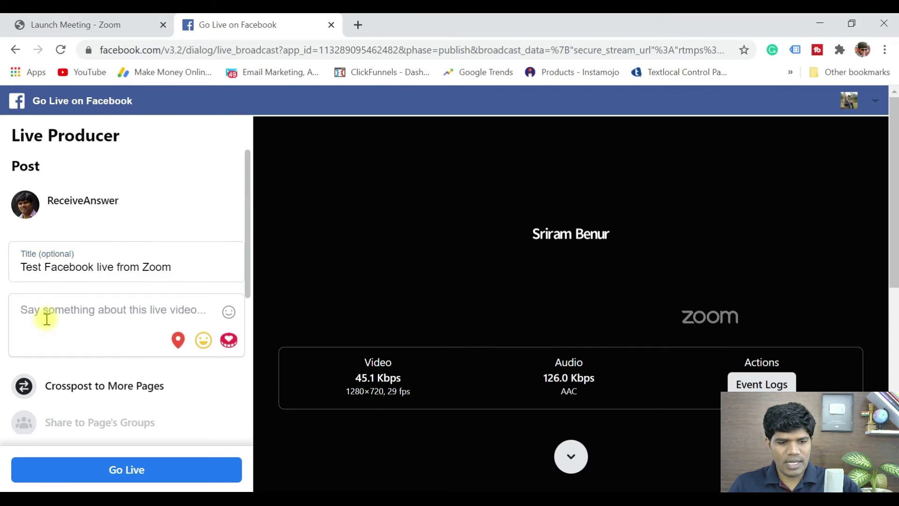
{"action": "key", "text": "ctrl+v"}
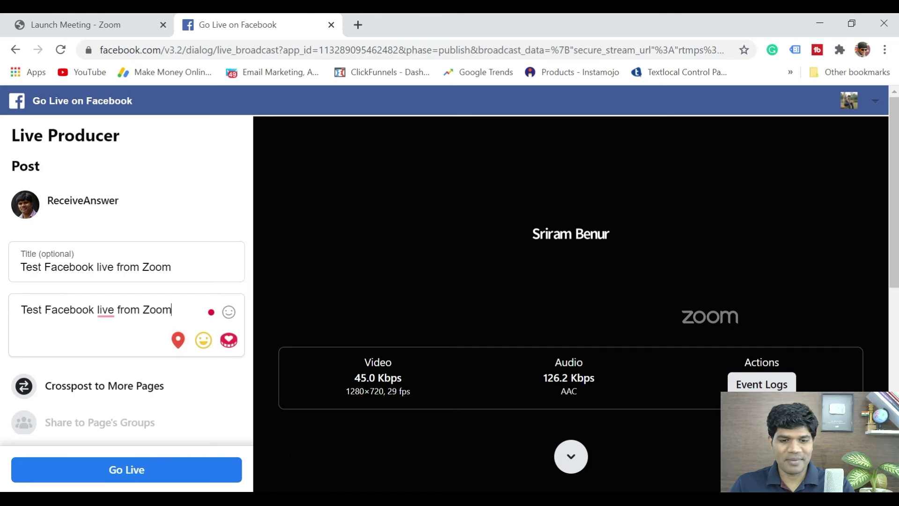
{"action": "left_click", "coordinate": [361, 461]}
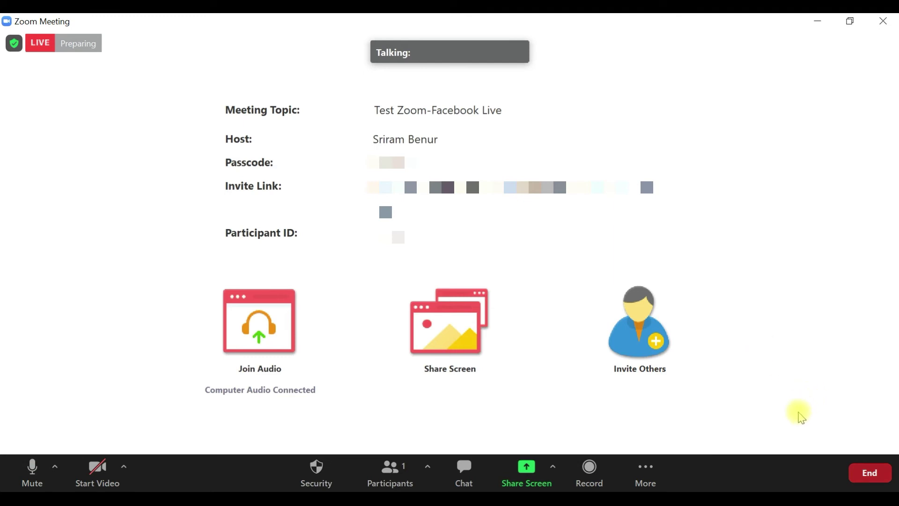
End the meeting for all, then close the Zoom home window and the Facebook live tab
{"action": "left_click", "coordinate": [873, 476]}
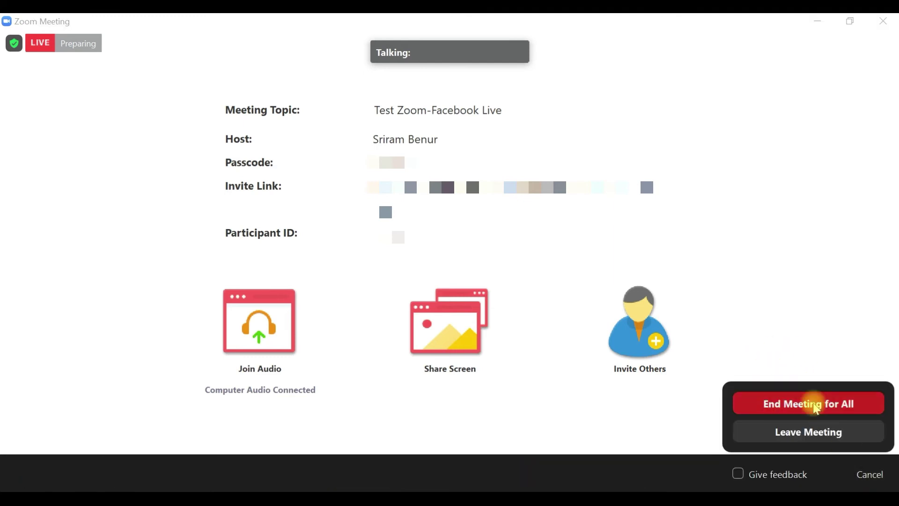
{"action": "left_click", "coordinate": [812, 401]}
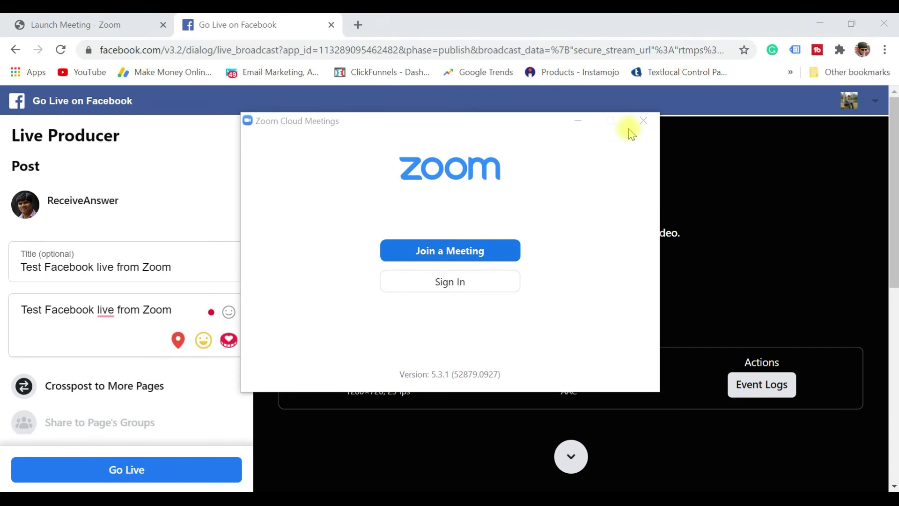
{"action": "left_click", "coordinate": [640, 121]}
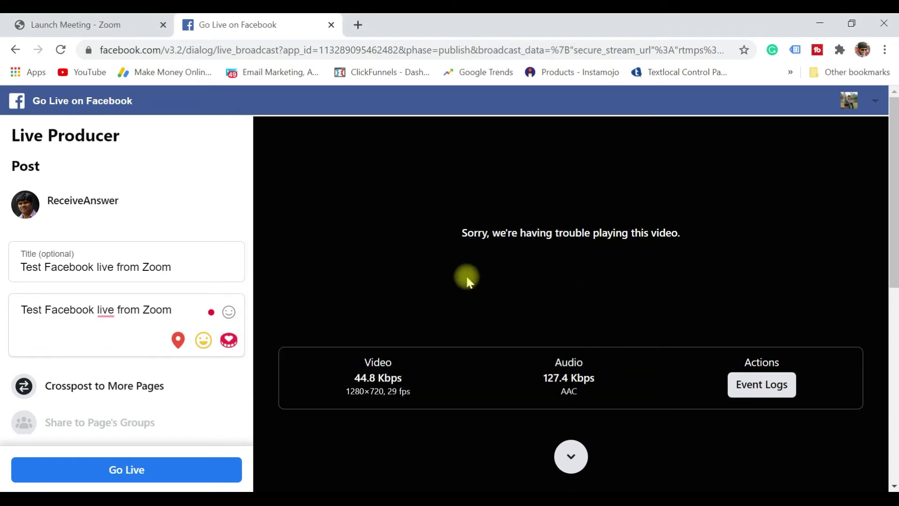
{"action": "left_click", "coordinate": [331, 25]}
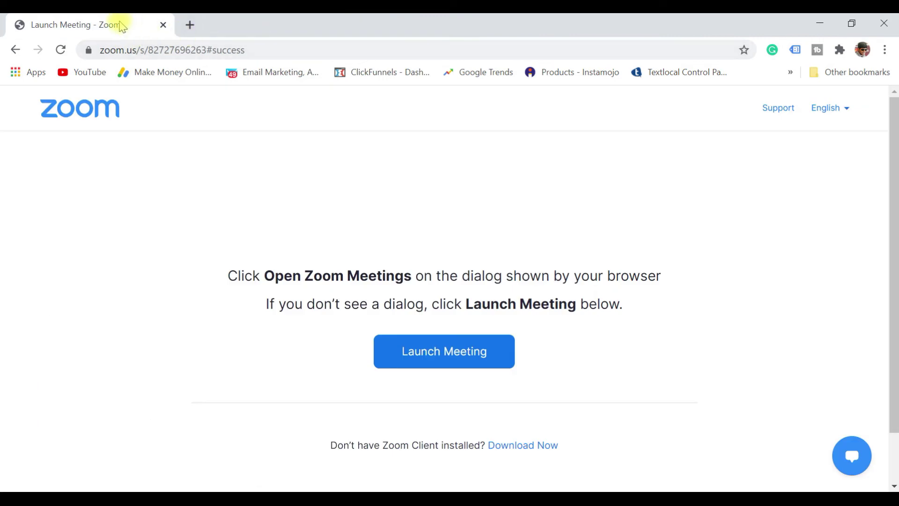
Go to zoom.us, open My Account, and reach Account Management > Webinar Settings
{"action": "left_click", "coordinate": [261, 47]}
{"action": "type", "text": "z"}
{"action": "key", "text": "Return"}
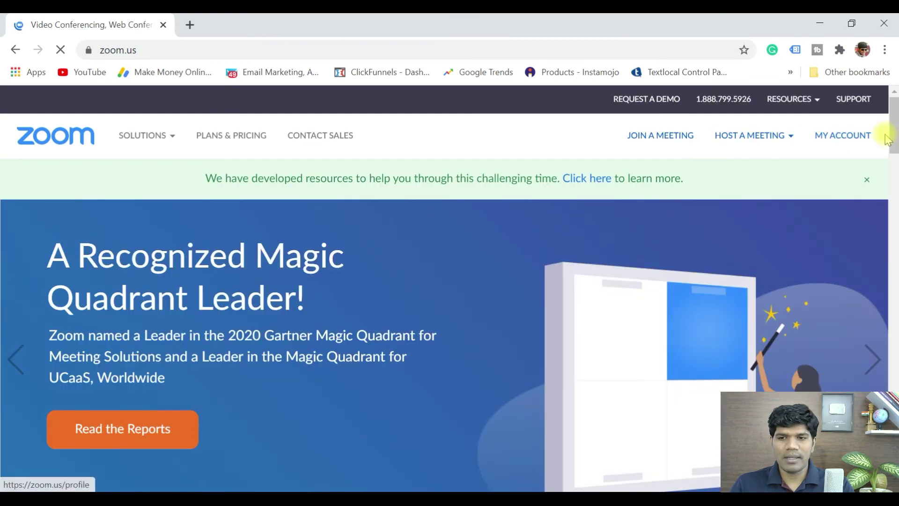
{"action": "left_click", "coordinate": [837, 141]}
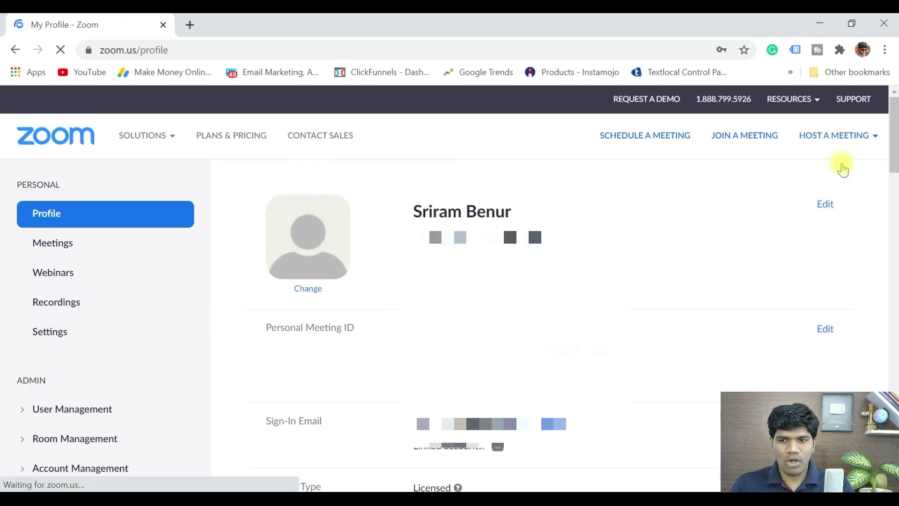
{"action": "mouse_move", "coordinate": [895, 149]}
{"action": "left_mouse_down"}
{"action": "mouse_move", "coordinate": [895, 162]}
{"action": "mouse_move", "coordinate": [895, 143]}
{"action": "left_mouse_up"}
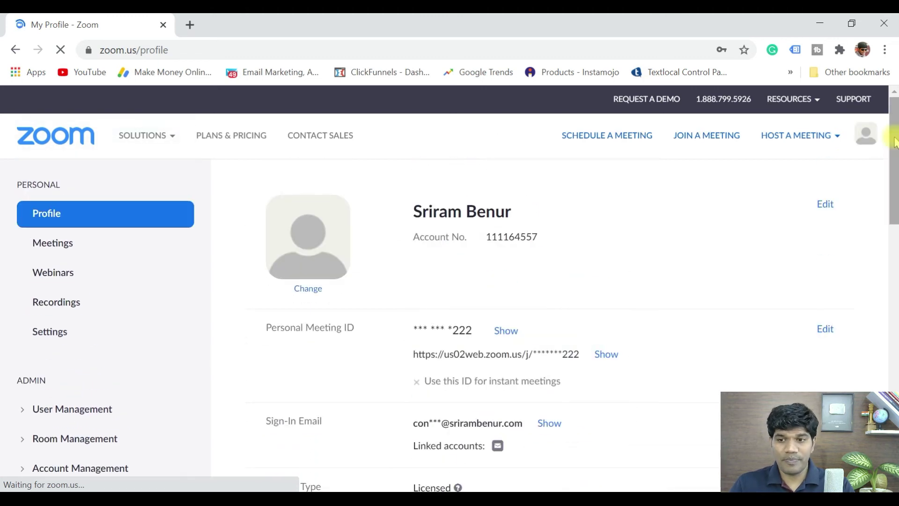
{"action": "left_click_drag", "start_coordinate": [895, 143], "coordinate": [894, 192]}
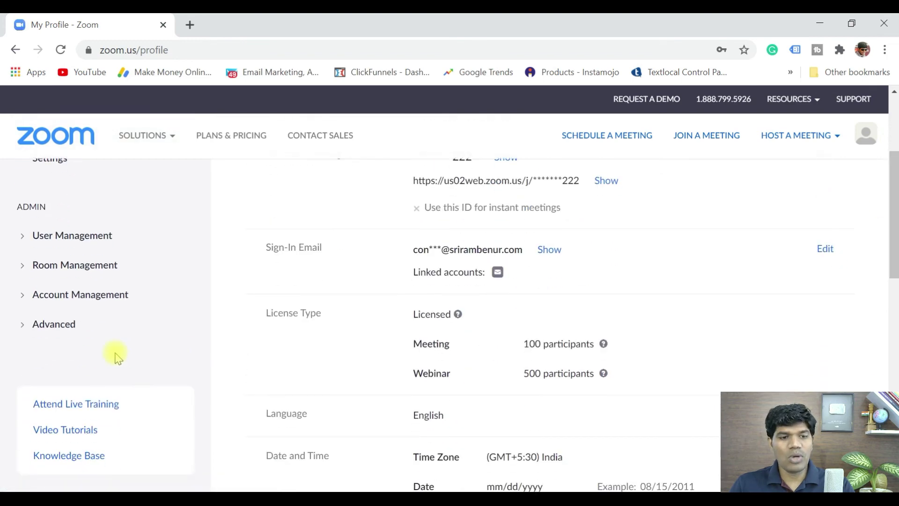
{"action": "left_click", "coordinate": [23, 302]}
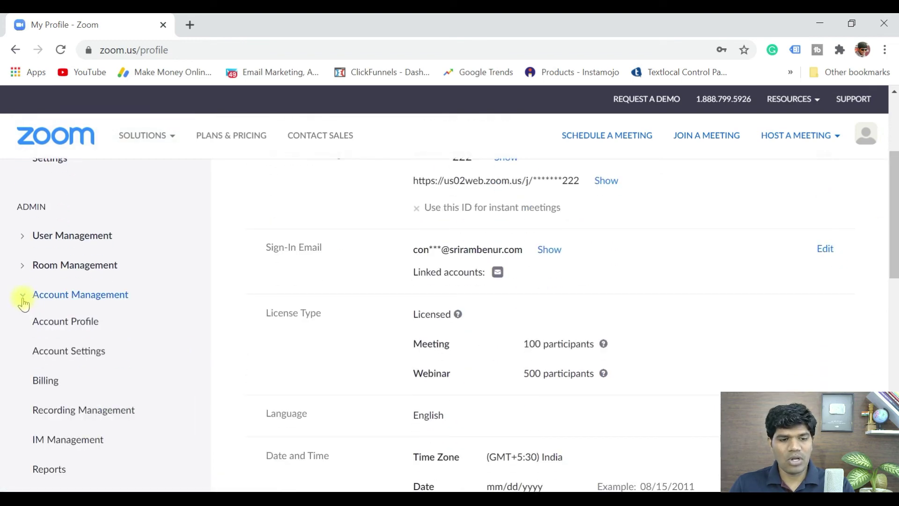
{"action": "left_click_drag", "start_coordinate": [894, 248], "coordinate": [894, 253]}
{"action": "scroll", "coordinate": [894, 254], "scroll_direction": "down", "scroll_amount": 3}
{"action": "left_click", "coordinate": [69, 367]}
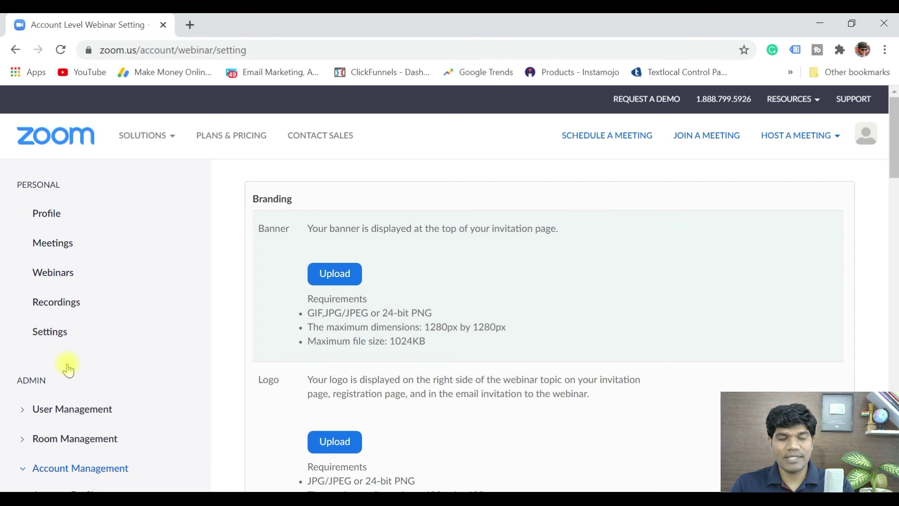
Edit In Webinar settings, tick 'Allow hosts to live stream their webinars', and save changes
{"action": "left_click_drag", "start_coordinate": [894, 162], "coordinate": [894, 445]}
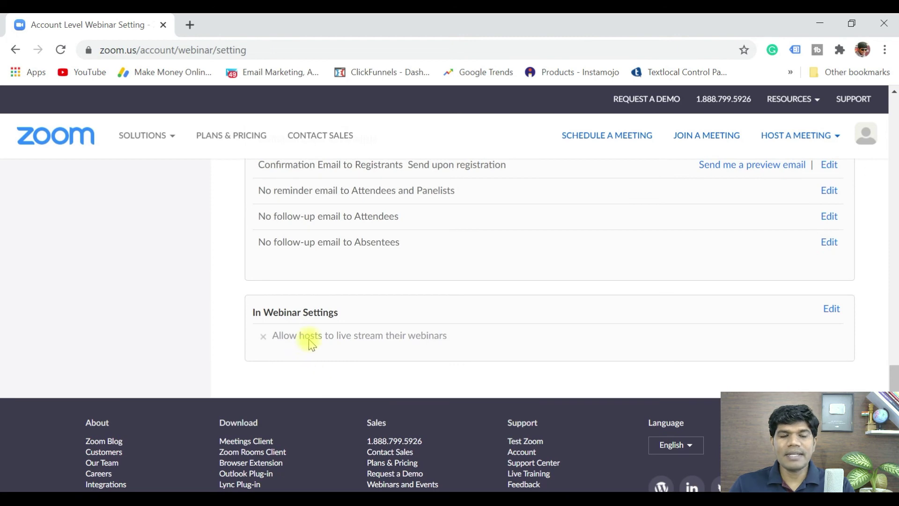
{"action": "left_click", "coordinate": [831, 310]}
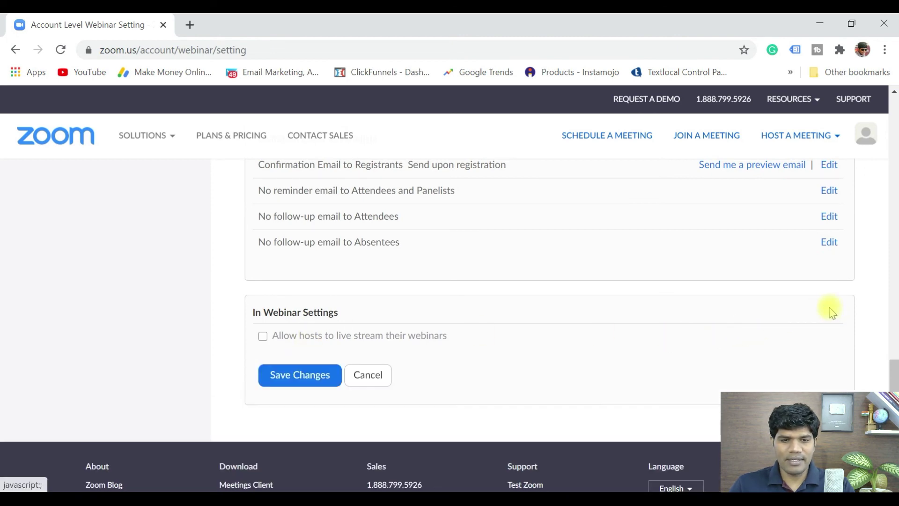
{"action": "left_click", "coordinate": [262, 337]}
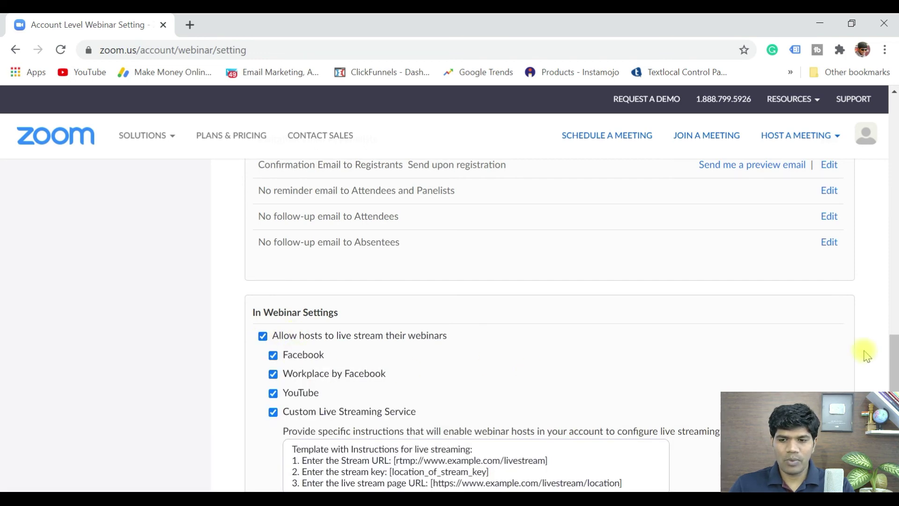
{"action": "scroll", "coordinate": [895, 372], "scroll_direction": "down", "scroll_amount": 3}
{"action": "scroll", "coordinate": [894, 374], "scroll_direction": "down", "scroll_amount": 1}
{"action": "scroll", "coordinate": [895, 374], "scroll_direction": "up", "scroll_amount": 1}
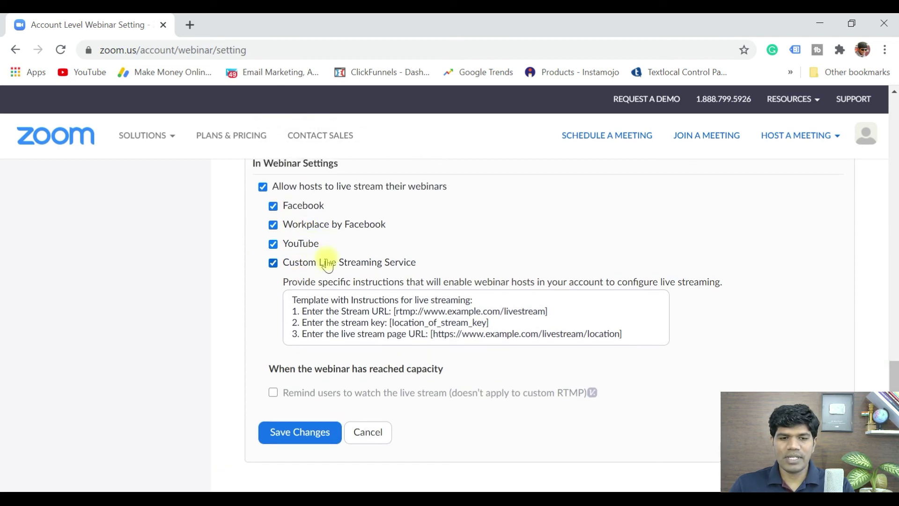
{"action": "left_click", "coordinate": [299, 428]}
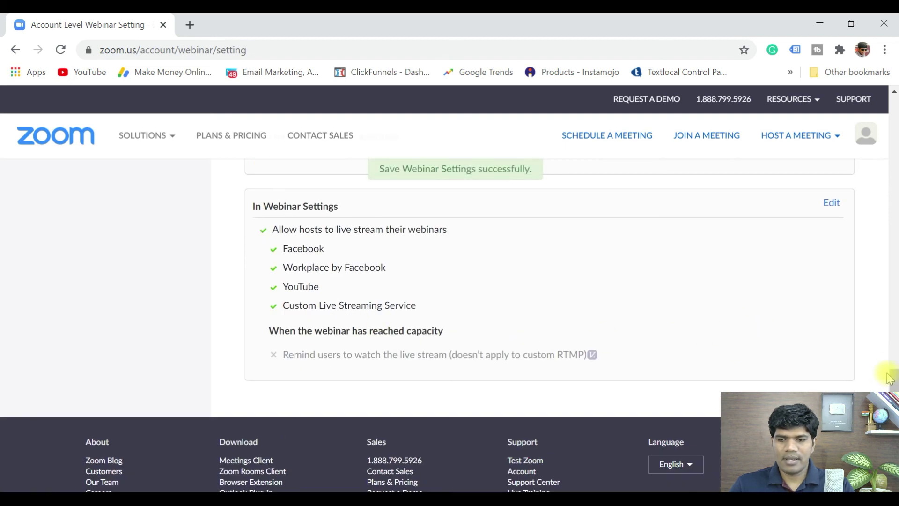
{"action": "left_click_drag", "start_coordinate": [893, 379], "coordinate": [894, 98]}
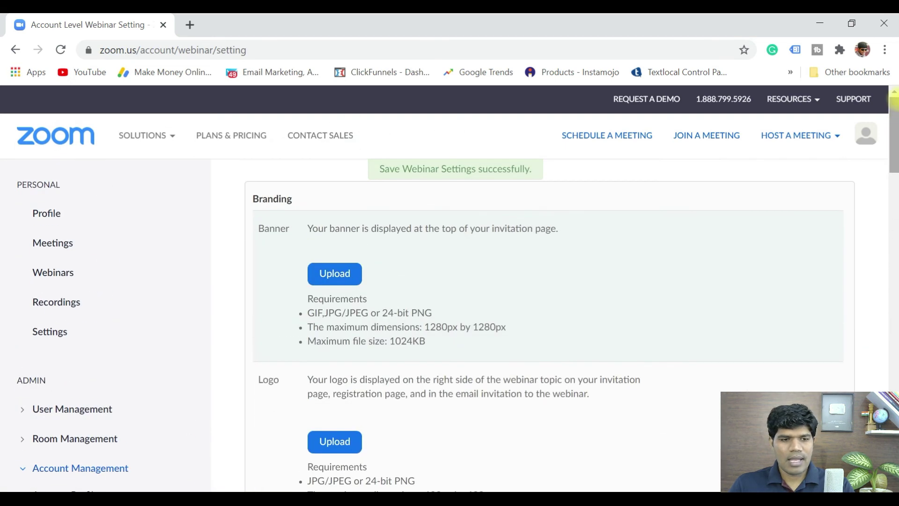
Start 'Test Webinar - Zoom - Facebook Live' from Webinars, open it in Zoom, and maximize it
{"action": "left_click", "coordinate": [63, 282]}
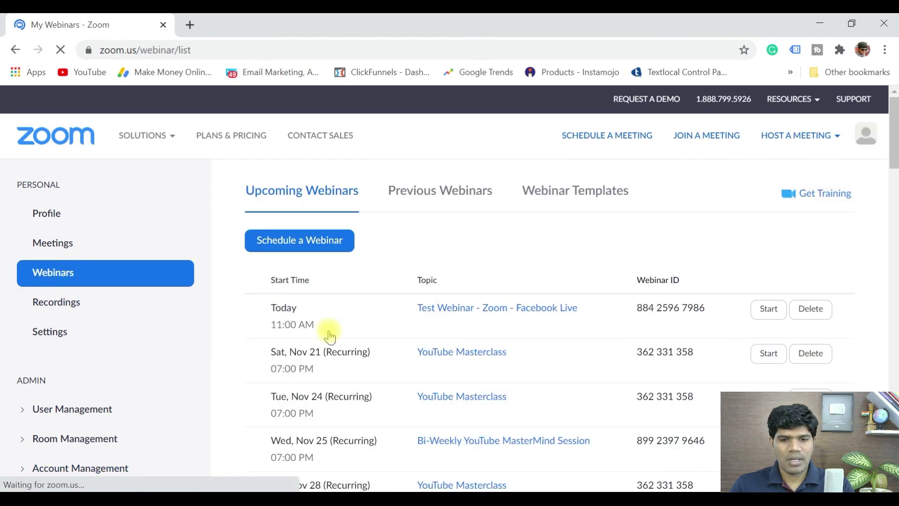
{"action": "left_click", "coordinate": [769, 310]}
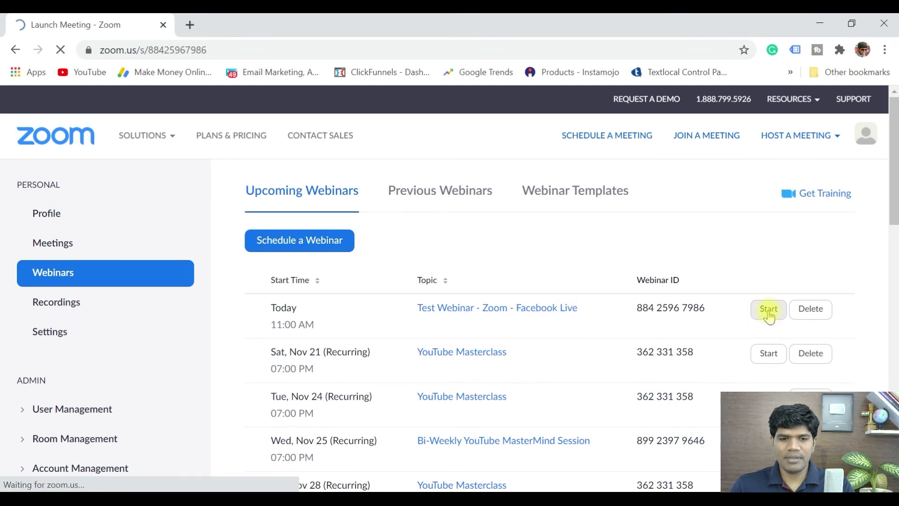
{"action": "left_click", "coordinate": [507, 170]}
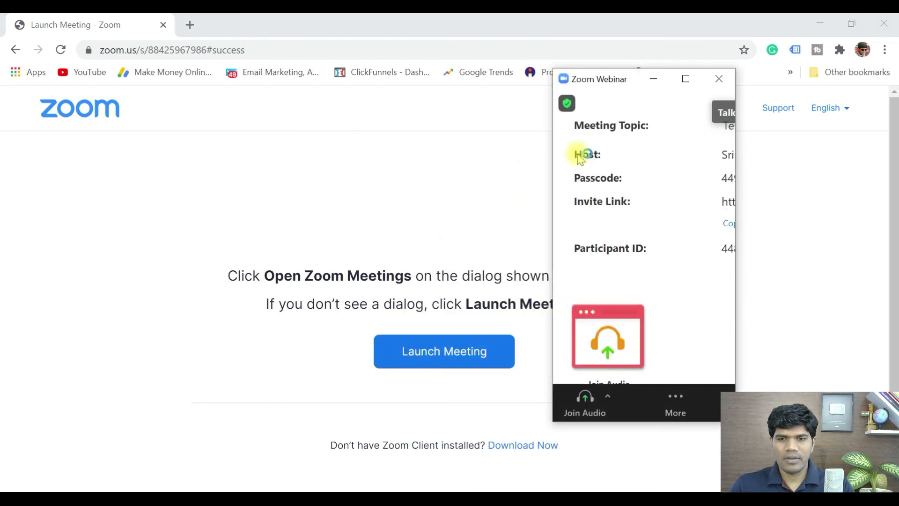
{"action": "left_click", "coordinate": [684, 78]}
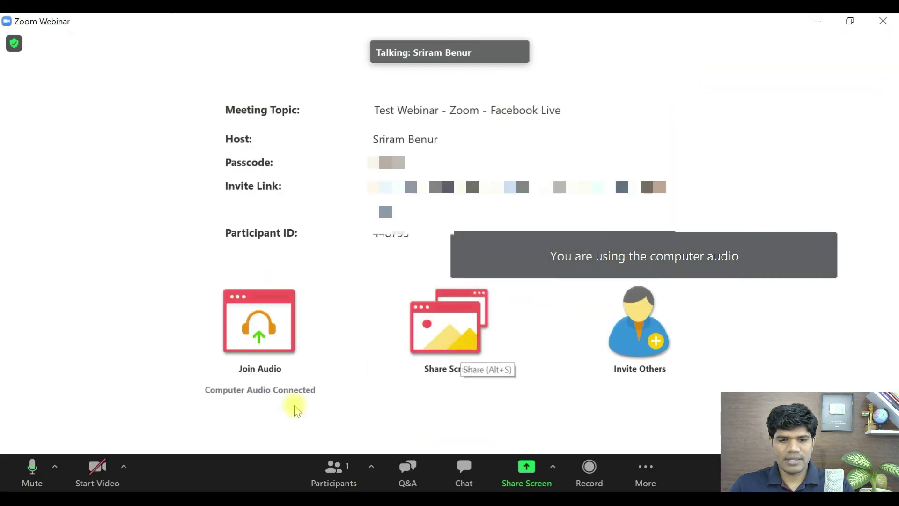
Pick Live on Facebook from the webinar toolbar's More menu
{"action": "left_click", "coordinate": [646, 476]}
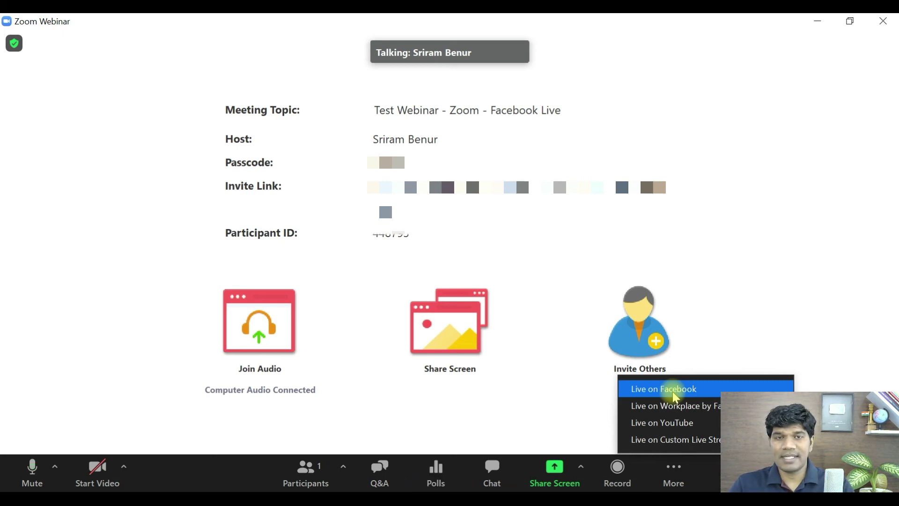
{"action": "left_click", "coordinate": [675, 397]}
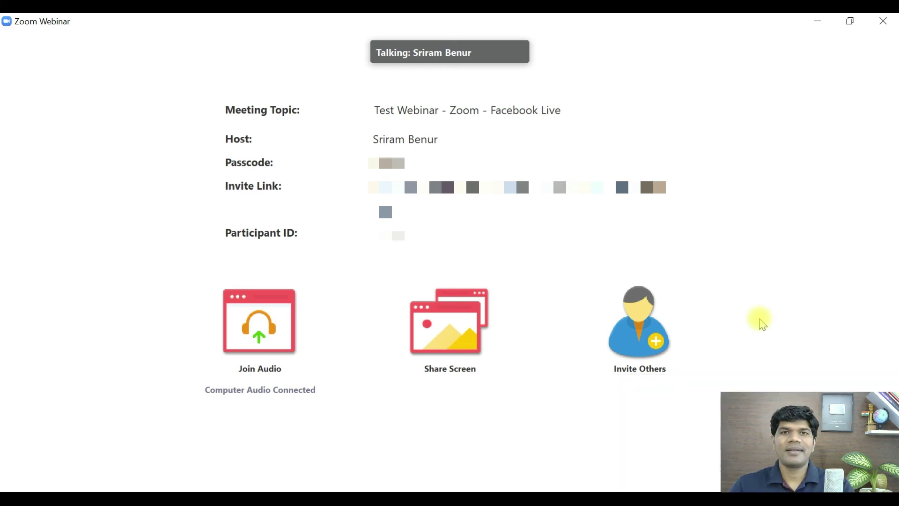